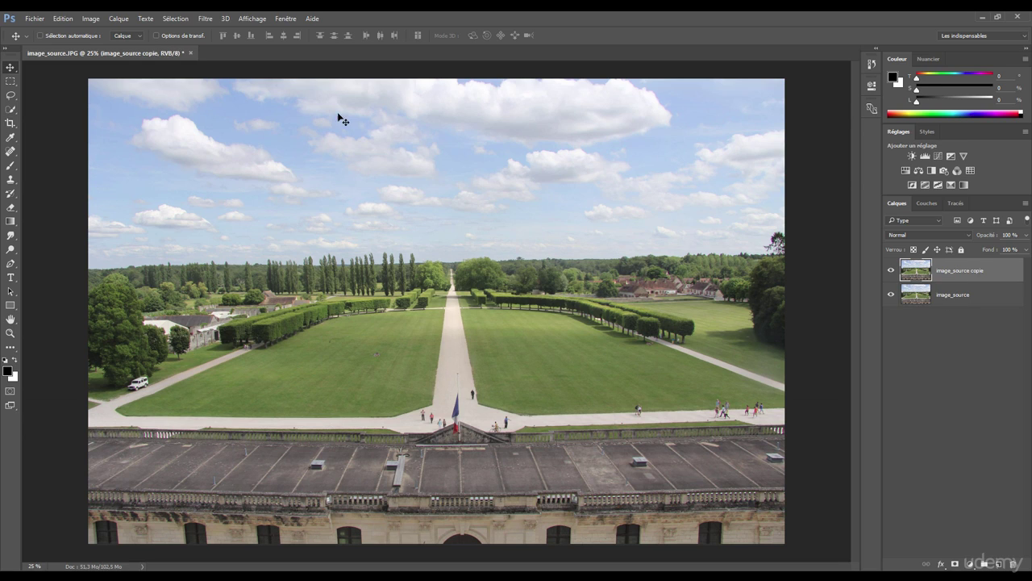
# Open the Lens Correction filter for the image_source copie layer and magnify the metal roof vent to 400% to inspect its fringes.
pyautogui.click(204, 20)
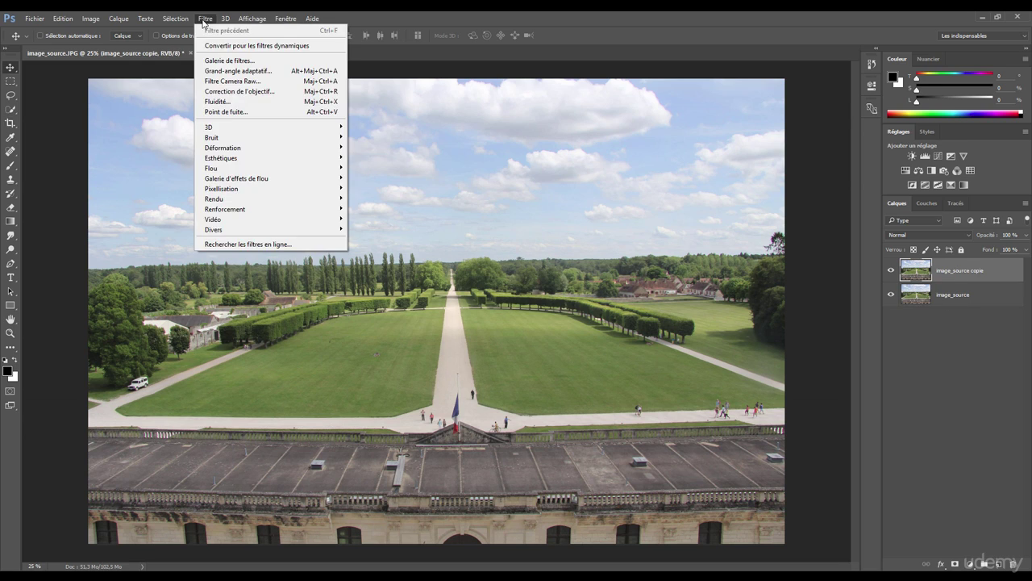
pyautogui.click(257, 94)
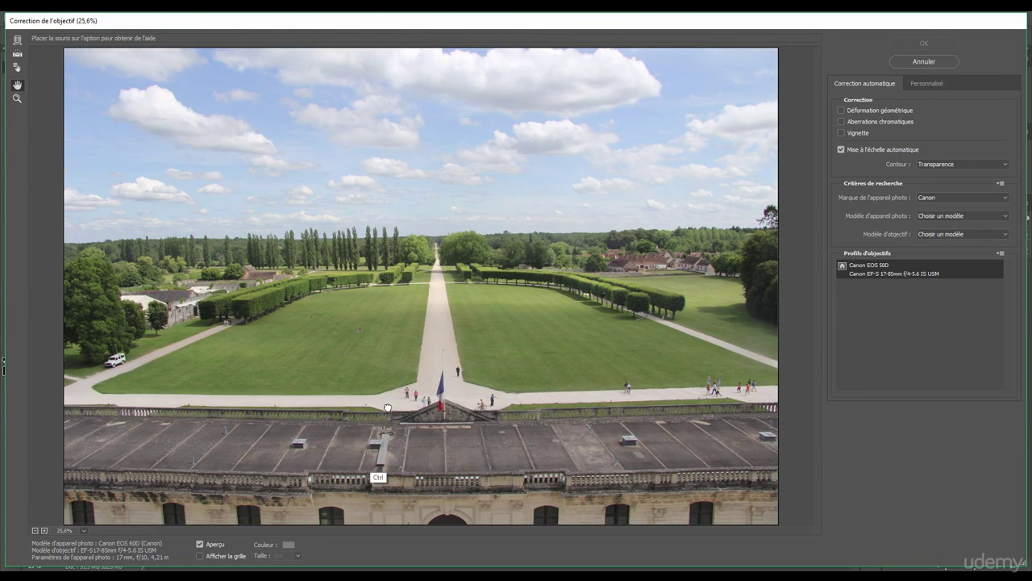
pyautogui.keyDown('ctrl'); pyautogui.click(380, 450); pyautogui.keyUp('ctrl')
pyautogui.keyDown('ctrl'); pyautogui.click(381, 450); pyautogui.keyUp('ctrl')
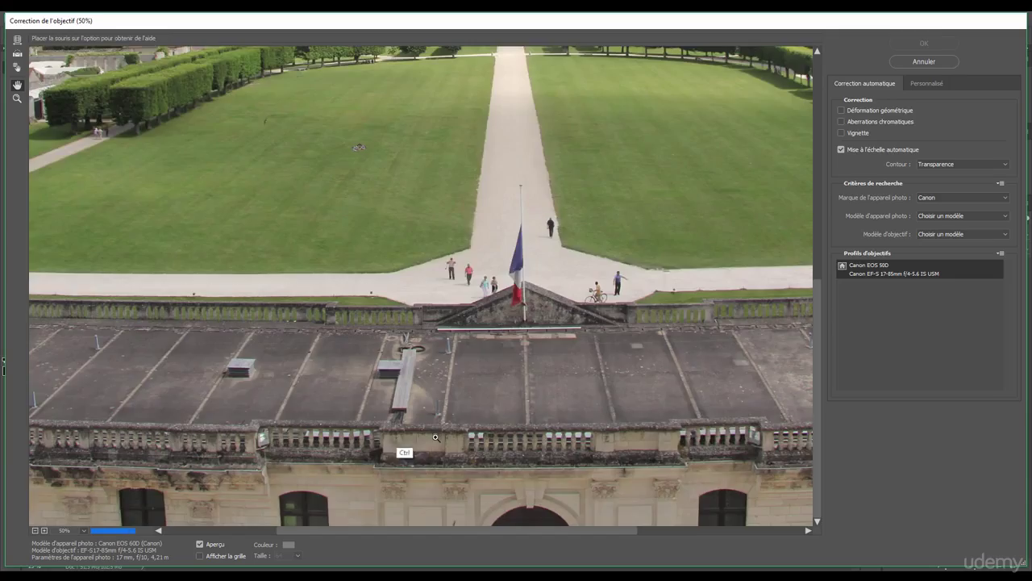
pyautogui.keyDown('ctrl'); pyautogui.click(409, 409); pyautogui.keyUp('ctrl')
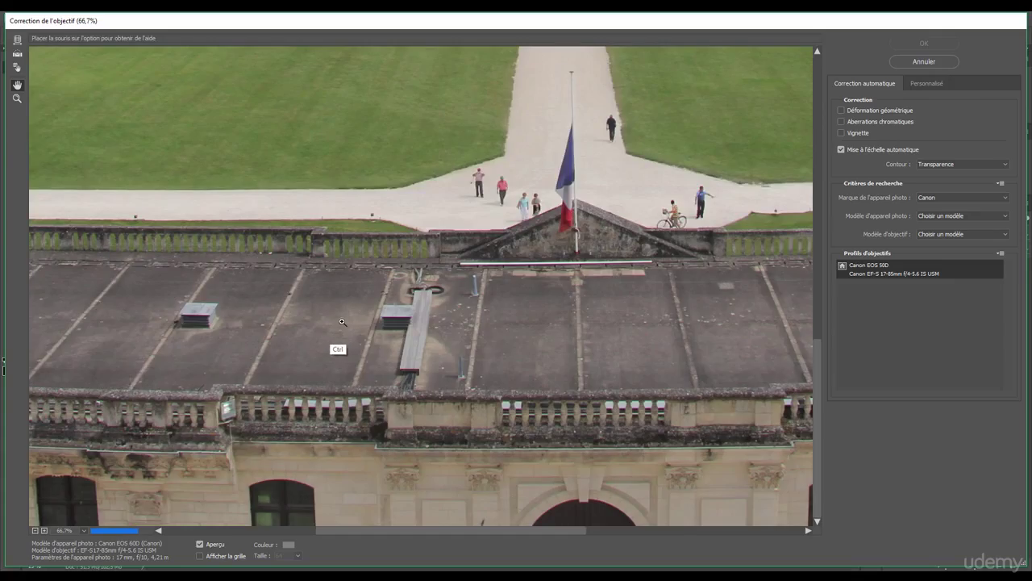
pyautogui.keyDown('ctrl'); pyautogui.click(342, 321); pyautogui.keyUp('ctrl')
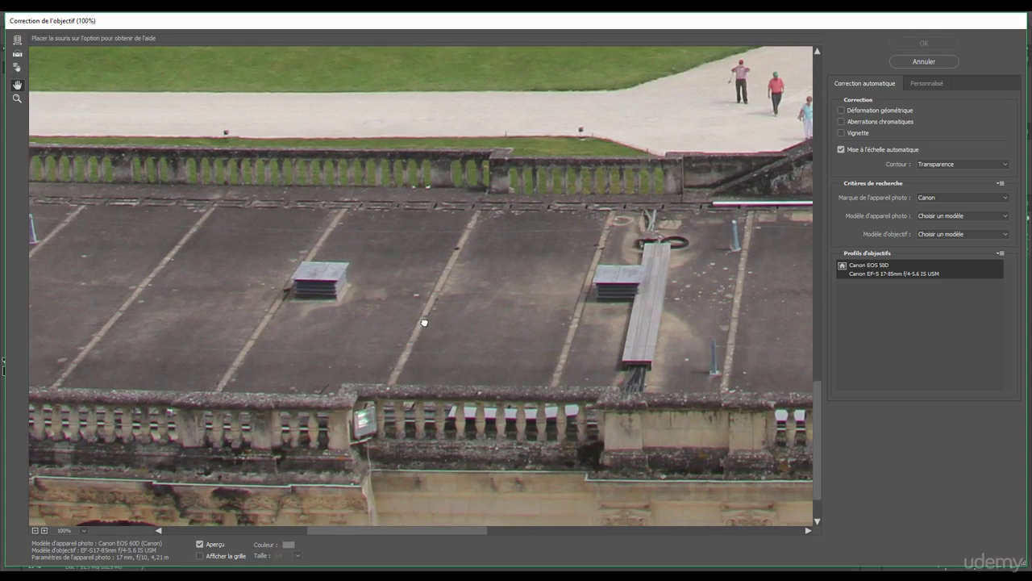
pyautogui.keyDown('ctrl'); pyautogui.click(360, 304); pyautogui.keyUp('ctrl')
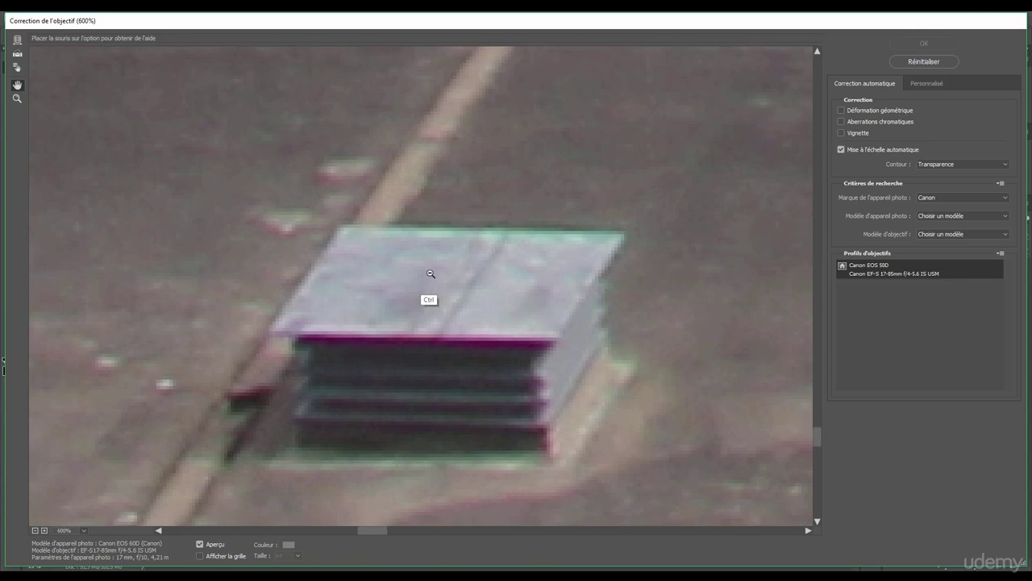
pyautogui.moveTo(431, 273); pyautogui.dragTo(416, 240)
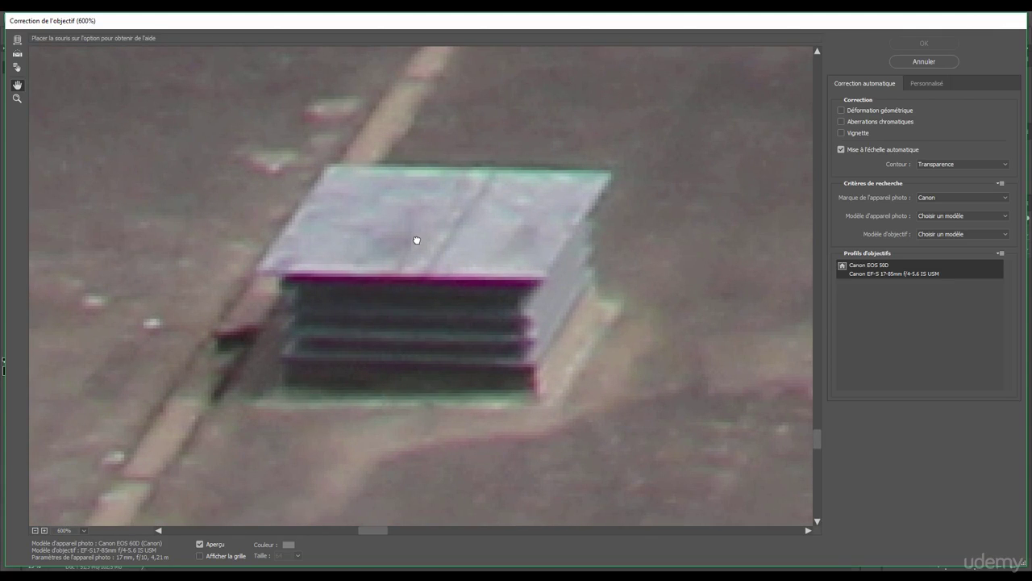
pyautogui.keyDown('alt'); pyautogui.click(405, 233); pyautogui.keyUp('alt')
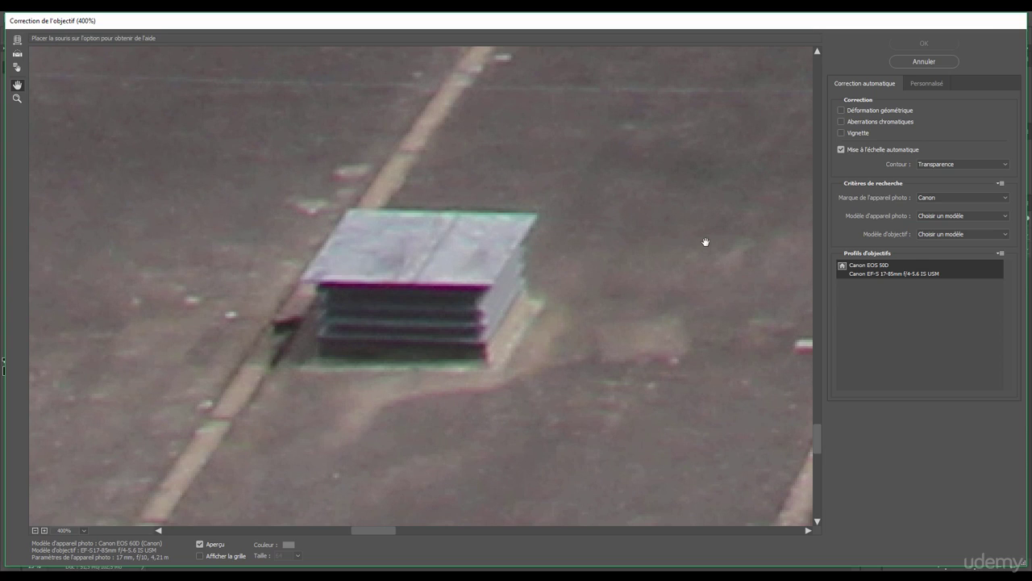
# Try the automatic chromatic aberration correction on the roof vent, then turn it off.
pyautogui.click(842, 121)
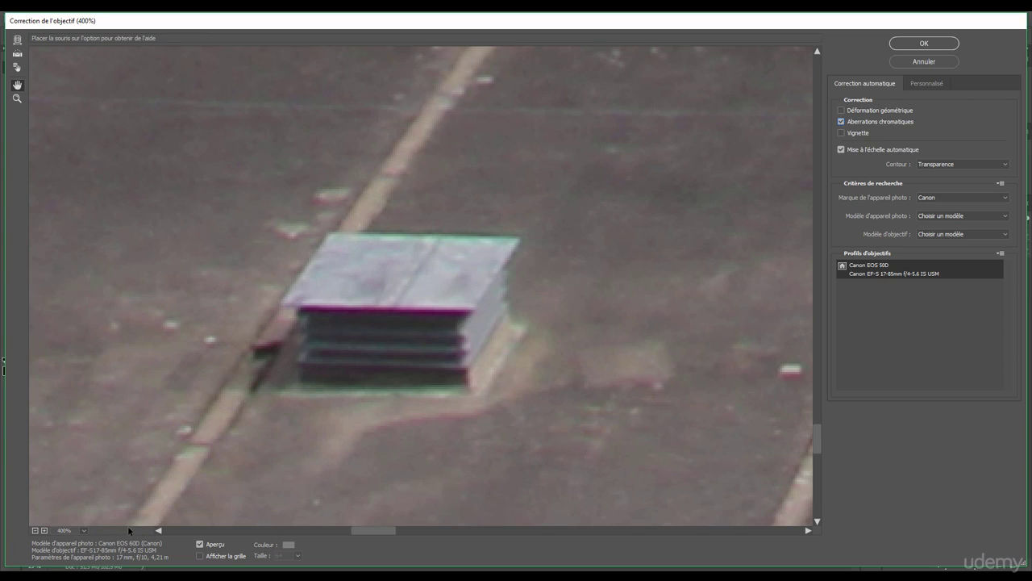
pyautogui.moveTo(415, 290); pyautogui.dragTo(388, 281)
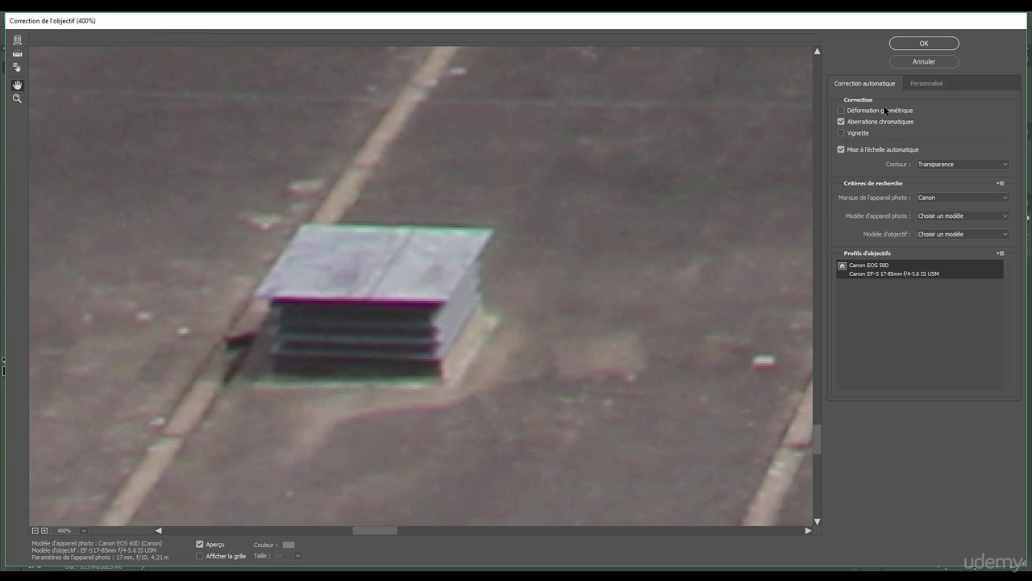
pyautogui.click(841, 121)
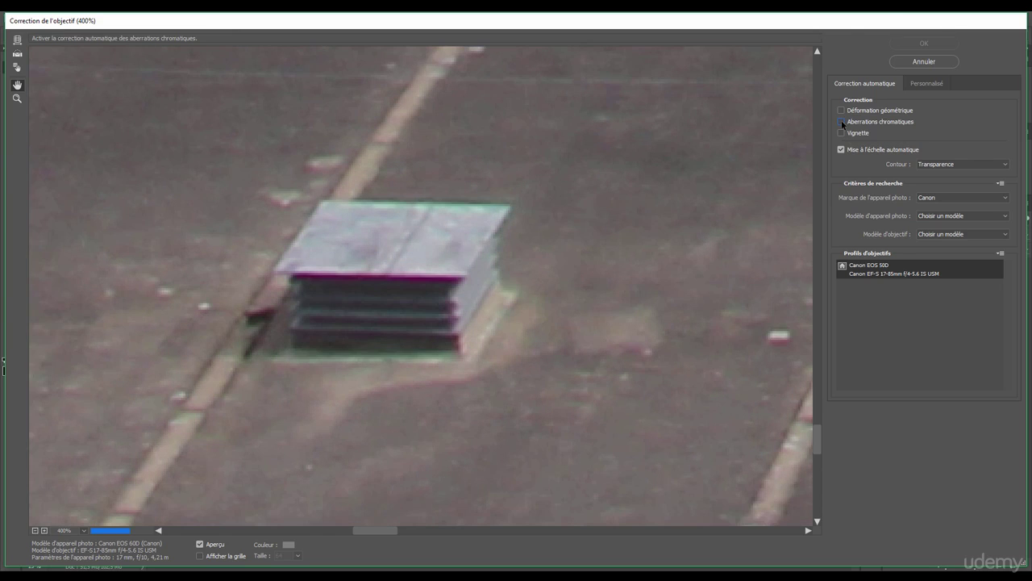
# In the custom correction settings, set the red/cyan fringe to +30,16 and the green/magenta fringe to -19,84.
pyautogui.click(923, 83)
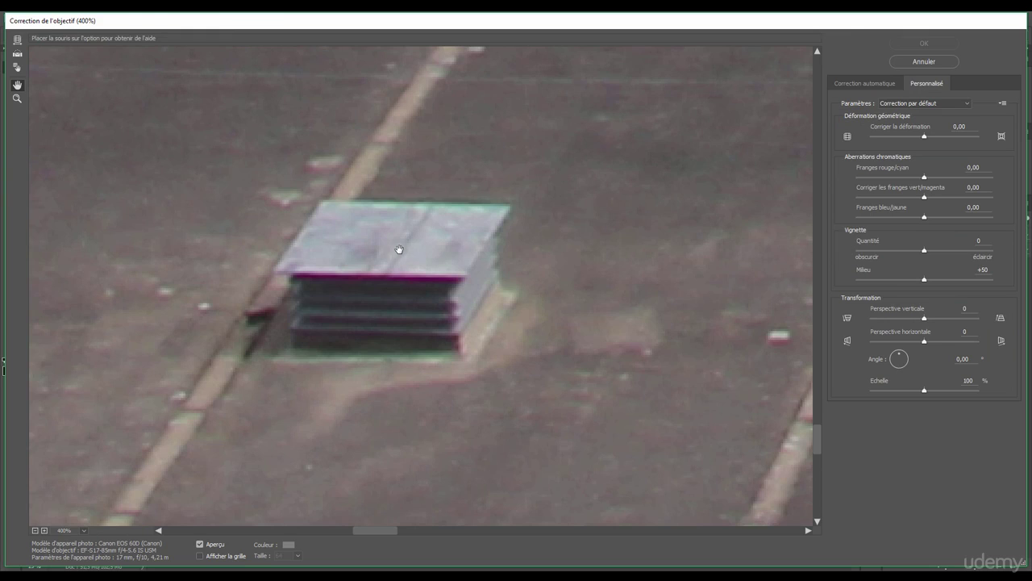
pyautogui.moveTo(397, 250); pyautogui.dragTo(414, 289)
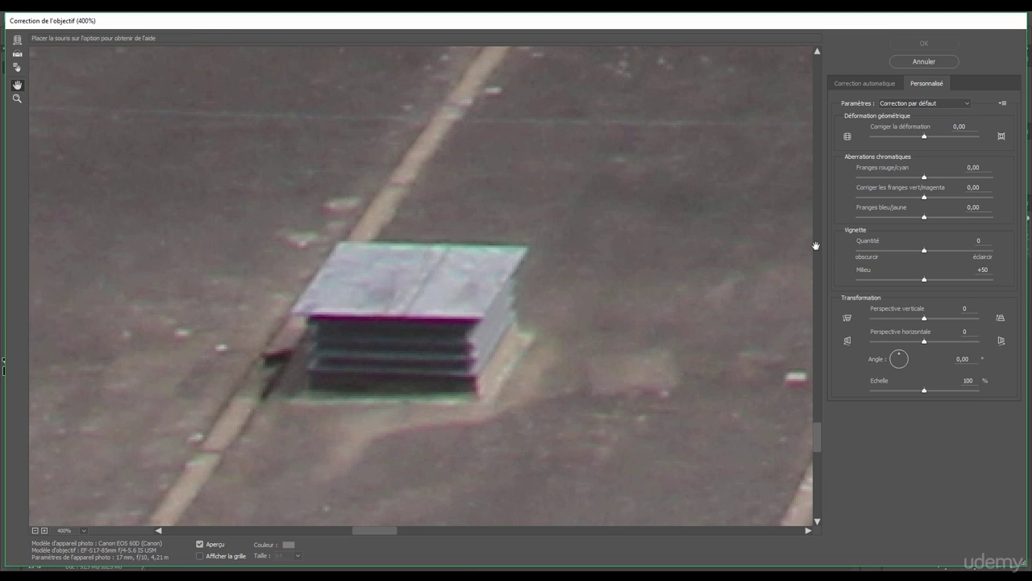
pyautogui.moveTo(924, 177)
pyautogui.mouseDown()
pyautogui.moveTo(881, 184)
pyautogui.moveTo(973, 181)
pyautogui.moveTo(937, 181)
pyautogui.mouseUp()
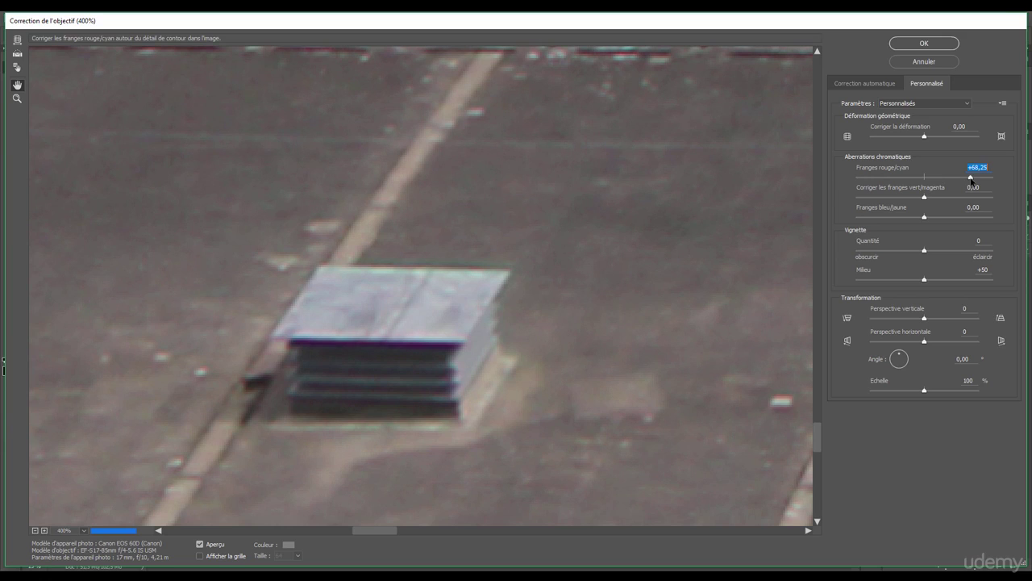
pyautogui.moveTo(971, 179); pyautogui.dragTo(968, 179)
pyautogui.moveTo(924, 197)
pyautogui.mouseDown()
pyautogui.moveTo(901, 201)
pyautogui.moveTo(944, 200)
pyautogui.moveTo(910, 202)
pyautogui.mouseUp()
pyautogui.moveTo(968, 184)
pyautogui.mouseDown()
pyautogui.moveTo(903, 200)
pyautogui.moveTo(948, 180)
pyautogui.mouseUp()
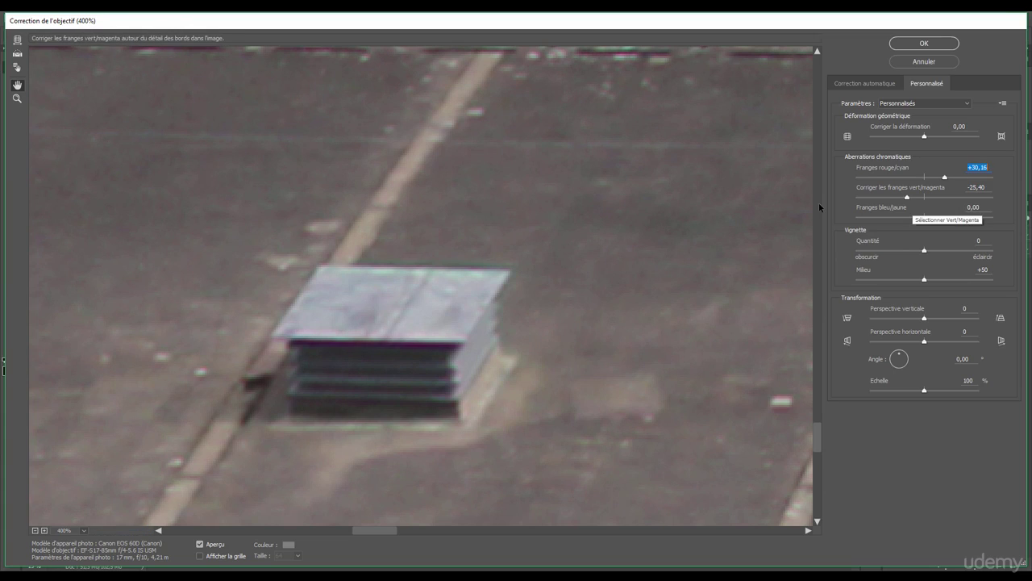
pyautogui.moveTo(906, 196)
pyautogui.mouseDown()
pyautogui.moveTo(895, 201)
pyautogui.moveTo(910, 200)
pyautogui.mouseUp()
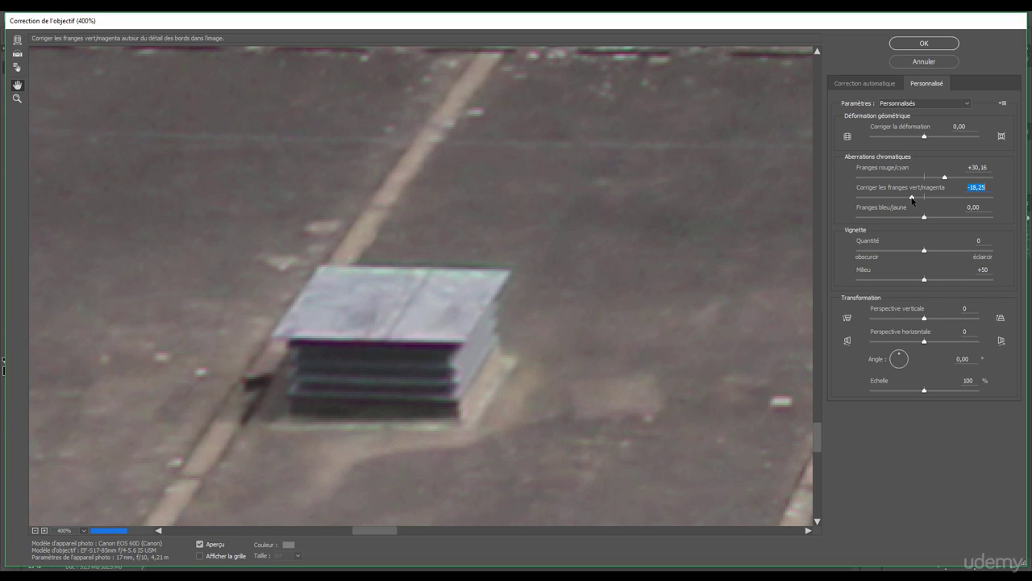
# Compare the roof vent's colour fringes with the correction preview off and on, leaving the preview enabled.
pyautogui.moveTo(424, 313); pyautogui.dragTo(455, 298)
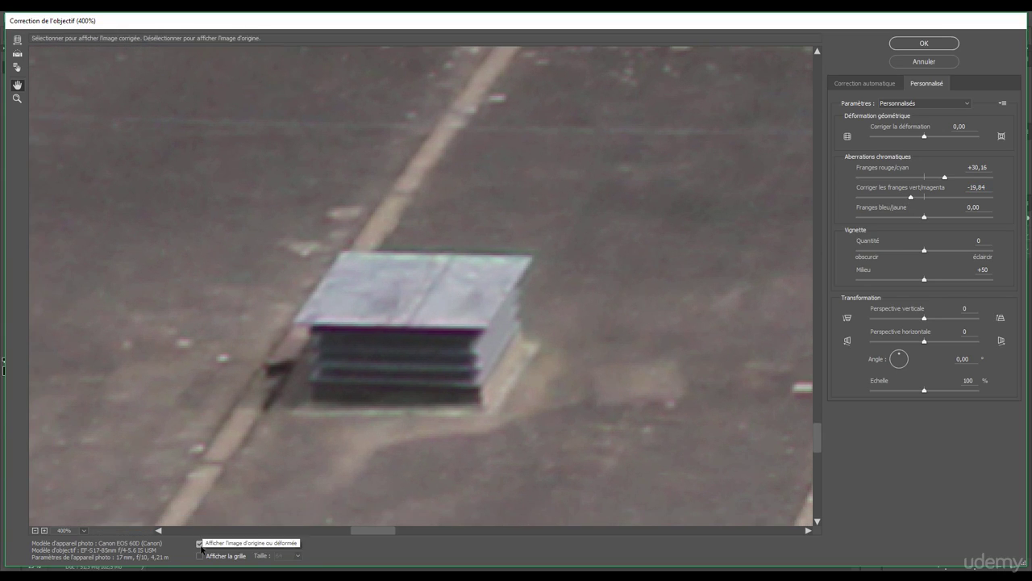
pyautogui.click(200, 546)
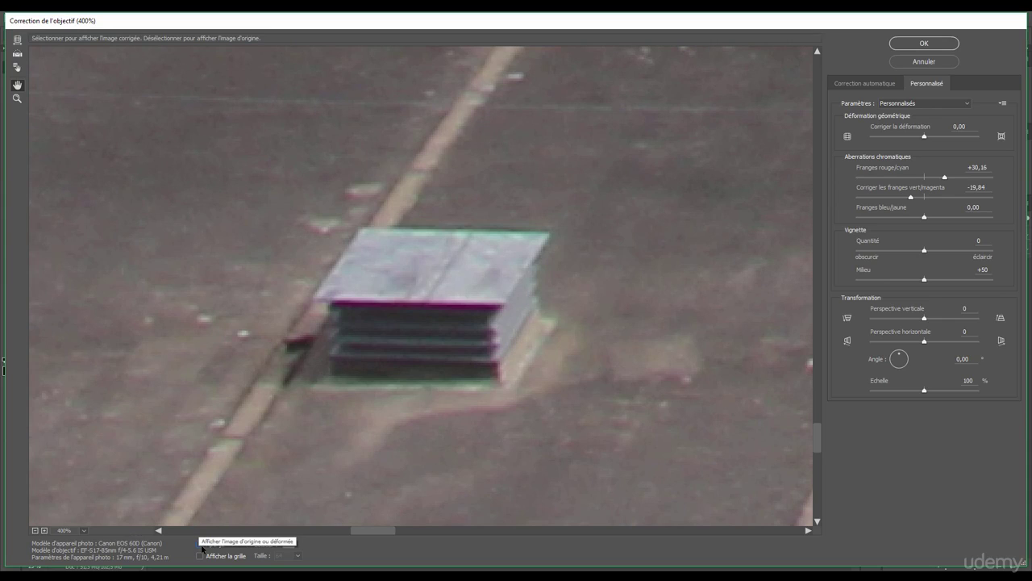
pyautogui.click(200, 545)
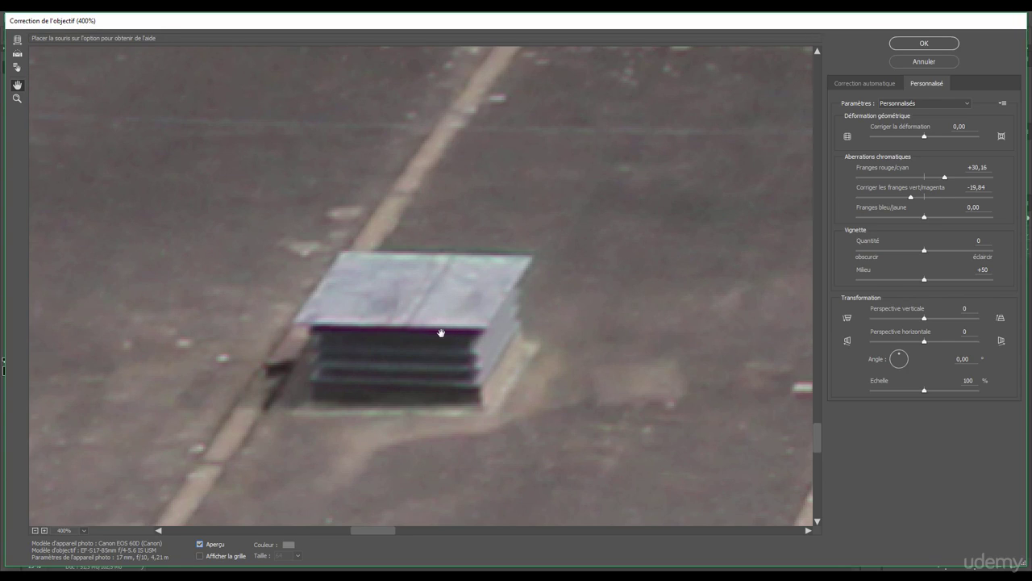
pyautogui.moveTo(438, 333); pyautogui.dragTo(382, 346)
pyautogui.click(200, 545)
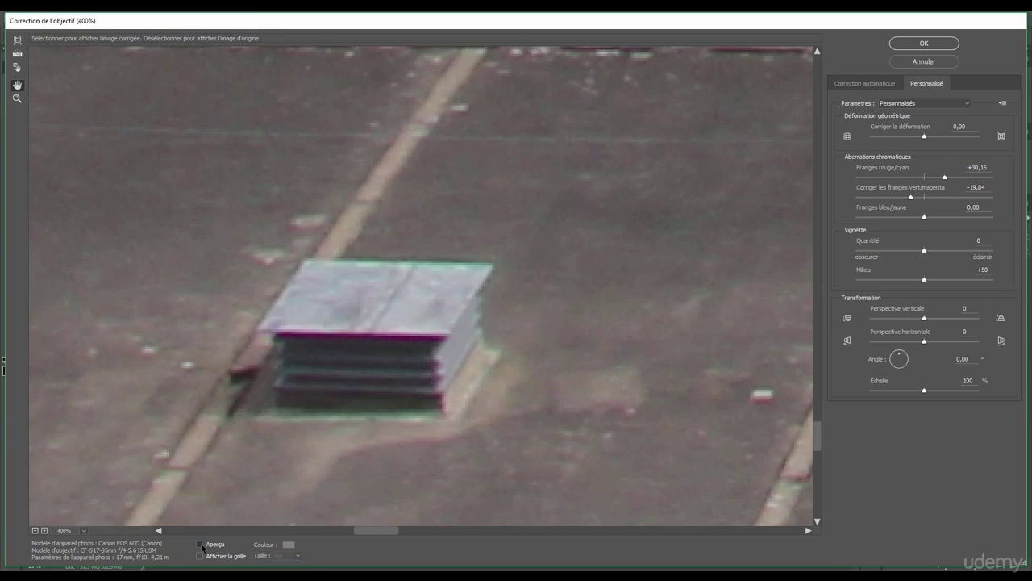
pyautogui.click(200, 544)
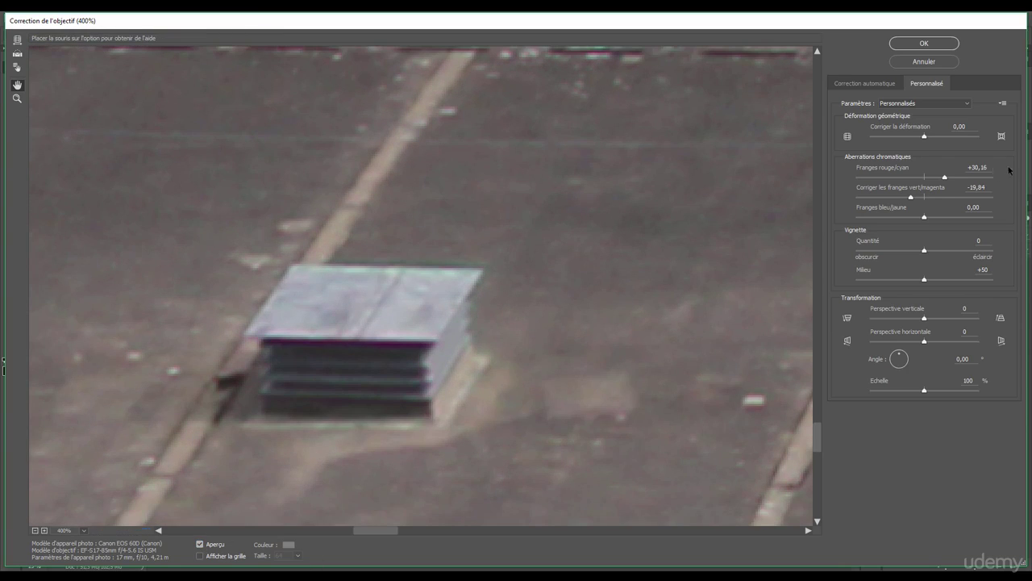
# Refine the red/cyan fringe correction to +36,51 while checking the roof vent's edges.
pyautogui.click(945, 177)
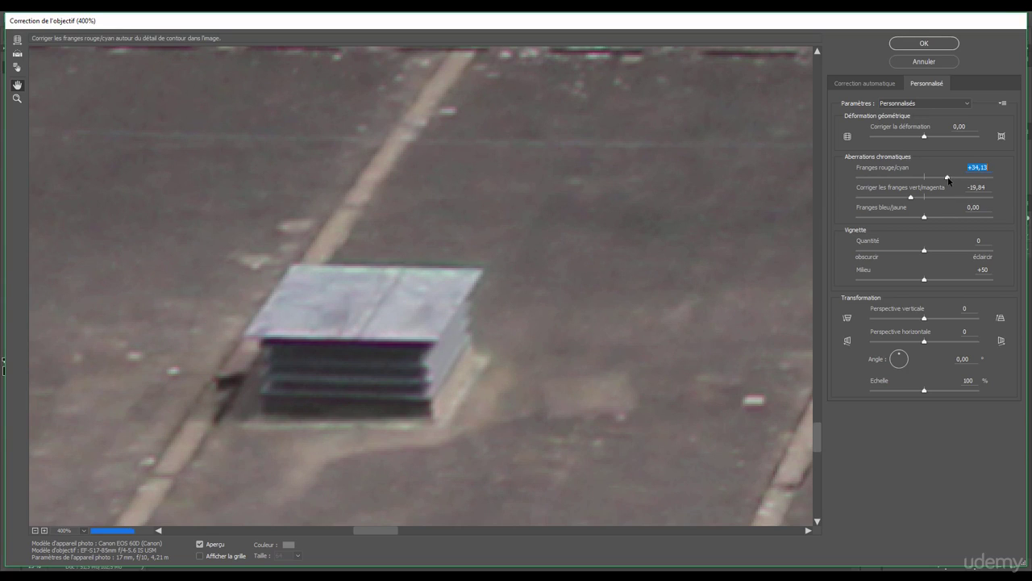
pyautogui.moveTo(444, 295); pyautogui.dragTo(374, 320)
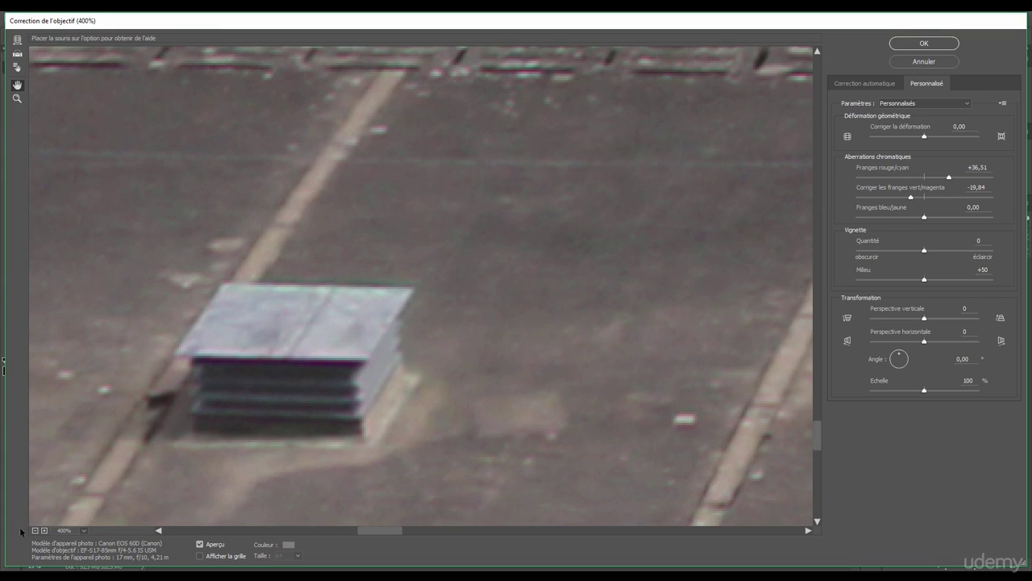
# Set the geometric distortion correction to +6,00 and apply the lens correction to the layer.
pyautogui.click(60, 530)
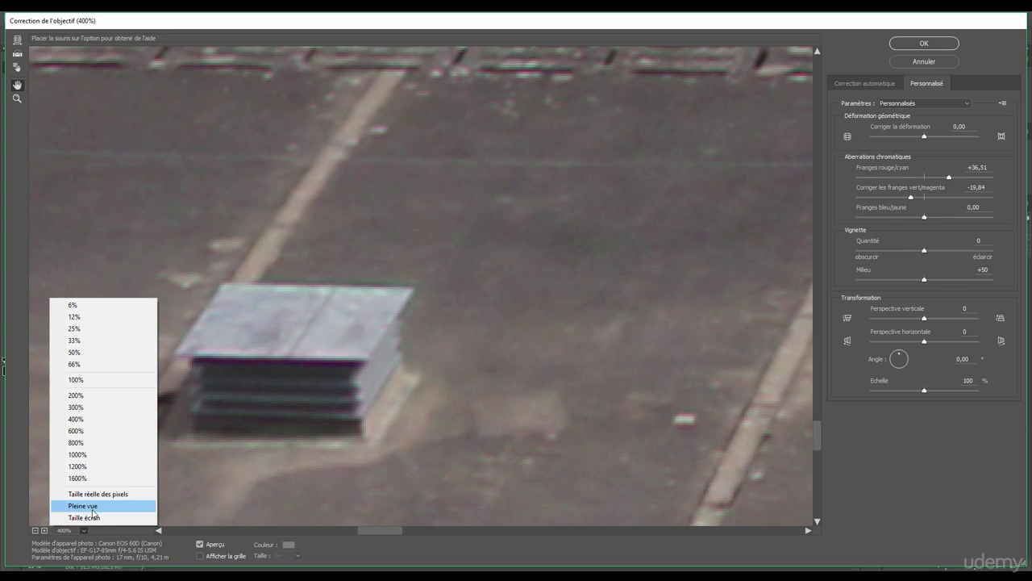
pyautogui.click(90, 517)
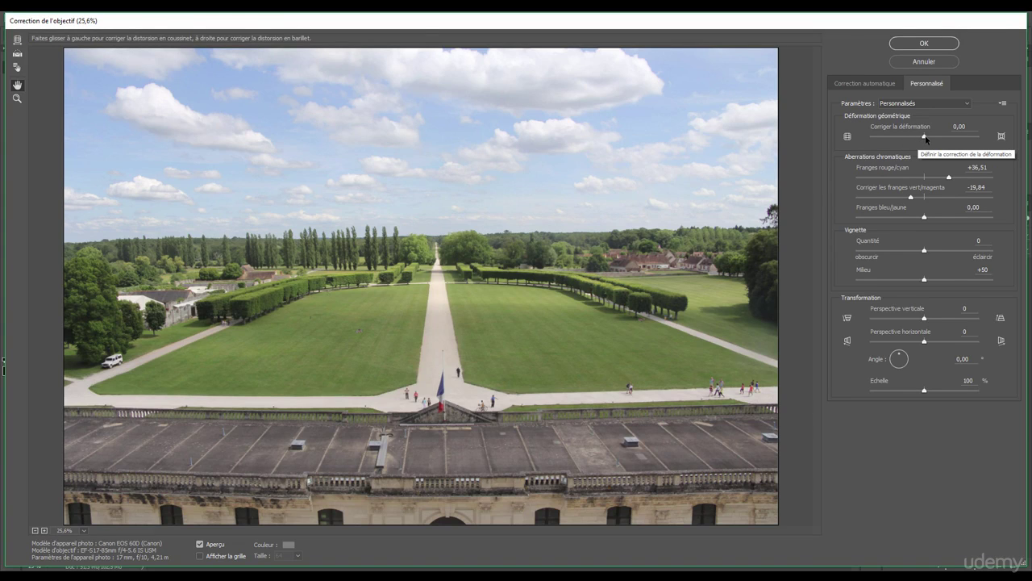
pyautogui.moveTo(925, 139)
pyautogui.mouseDown()
pyautogui.moveTo(944, 139)
pyautogui.moveTo(904, 140)
pyautogui.moveTo(929, 140)
pyautogui.mouseUp()
pyautogui.moveTo(929, 141); pyautogui.dragTo(930, 141)
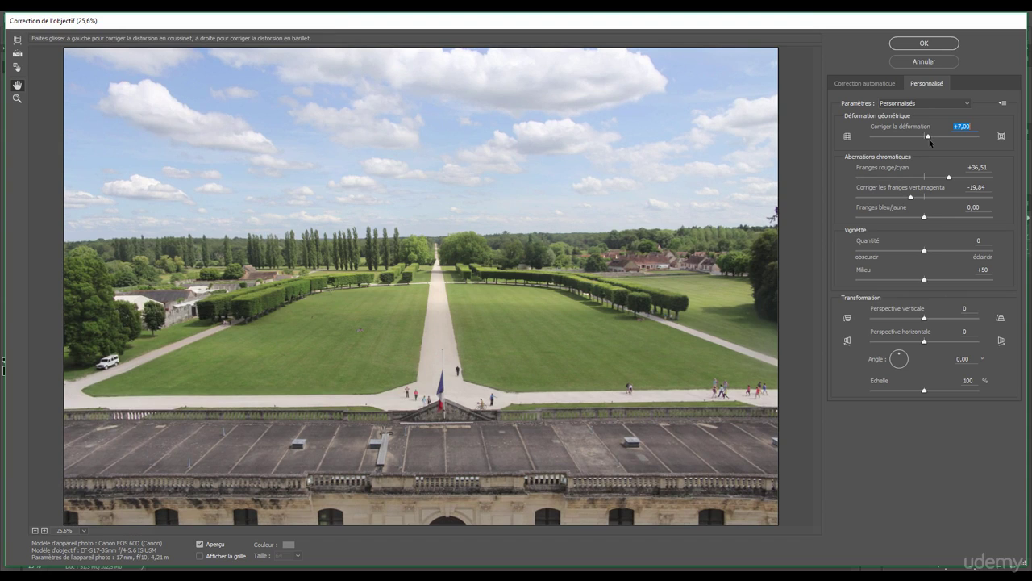
pyautogui.press('Down')
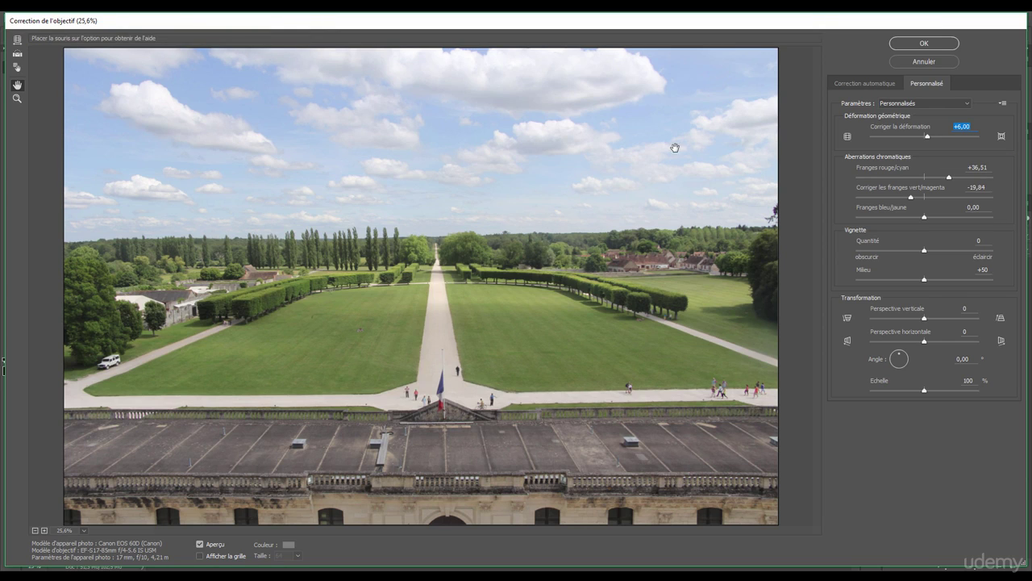
pyautogui.click(926, 46)
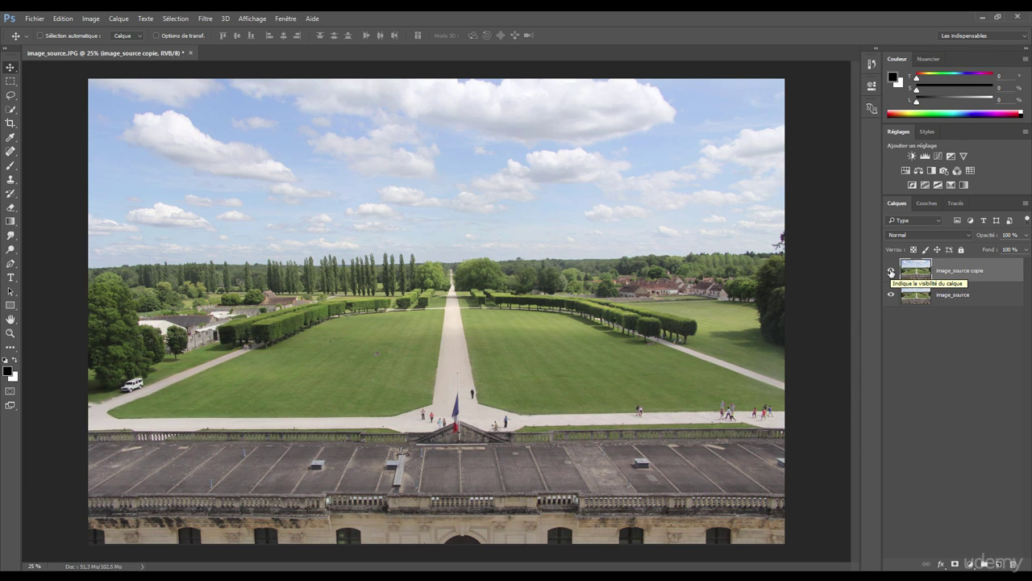
# Compare the corrected image_source copie layer with the original by toggling its visibility, leaving it shown.
pyautogui.click(891, 271)
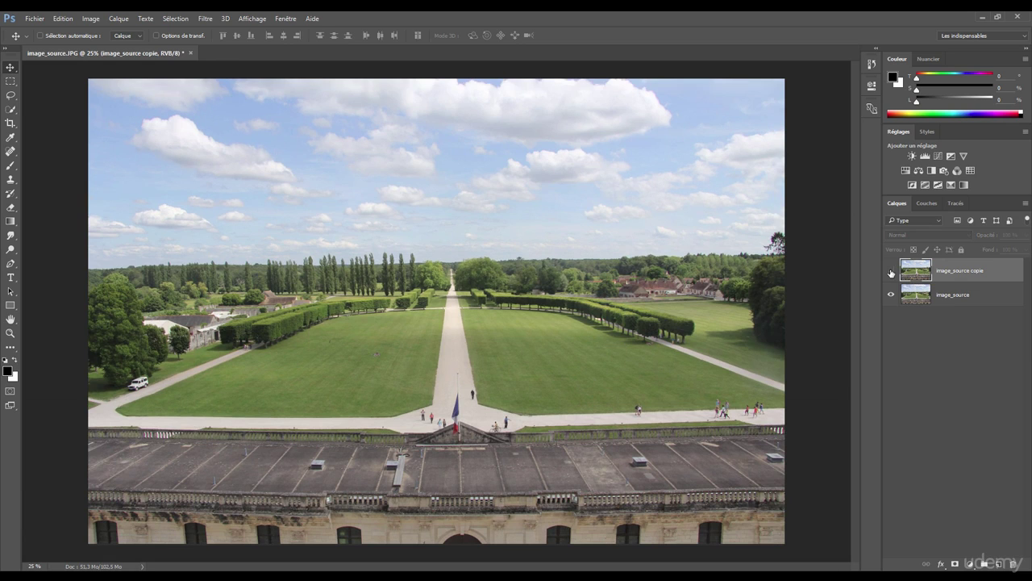
pyautogui.click(891, 271)
pyautogui.click(891, 272)
pyautogui.click(891, 272)
pyautogui.click(891, 271)
pyautogui.click(891, 272)
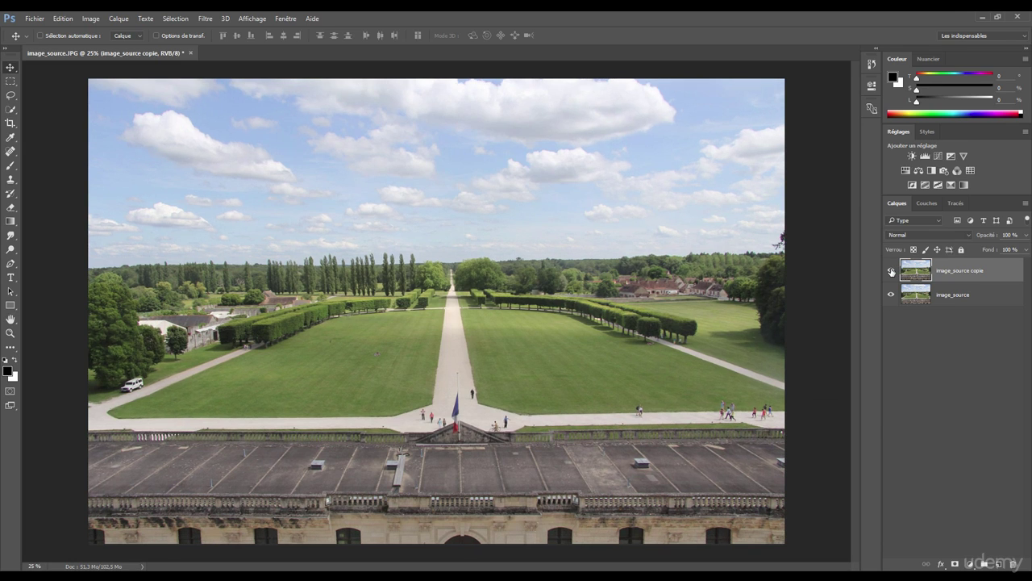